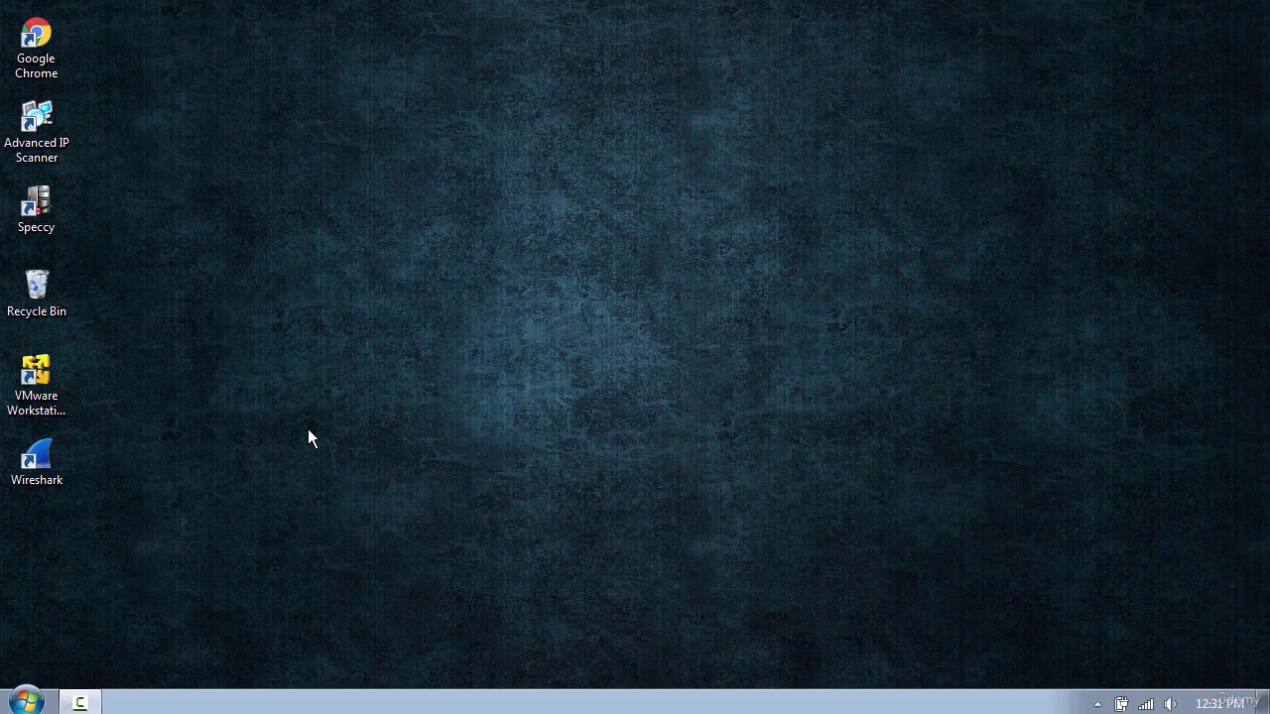
- Open a command prompt with administrator rights
click(27, 701)
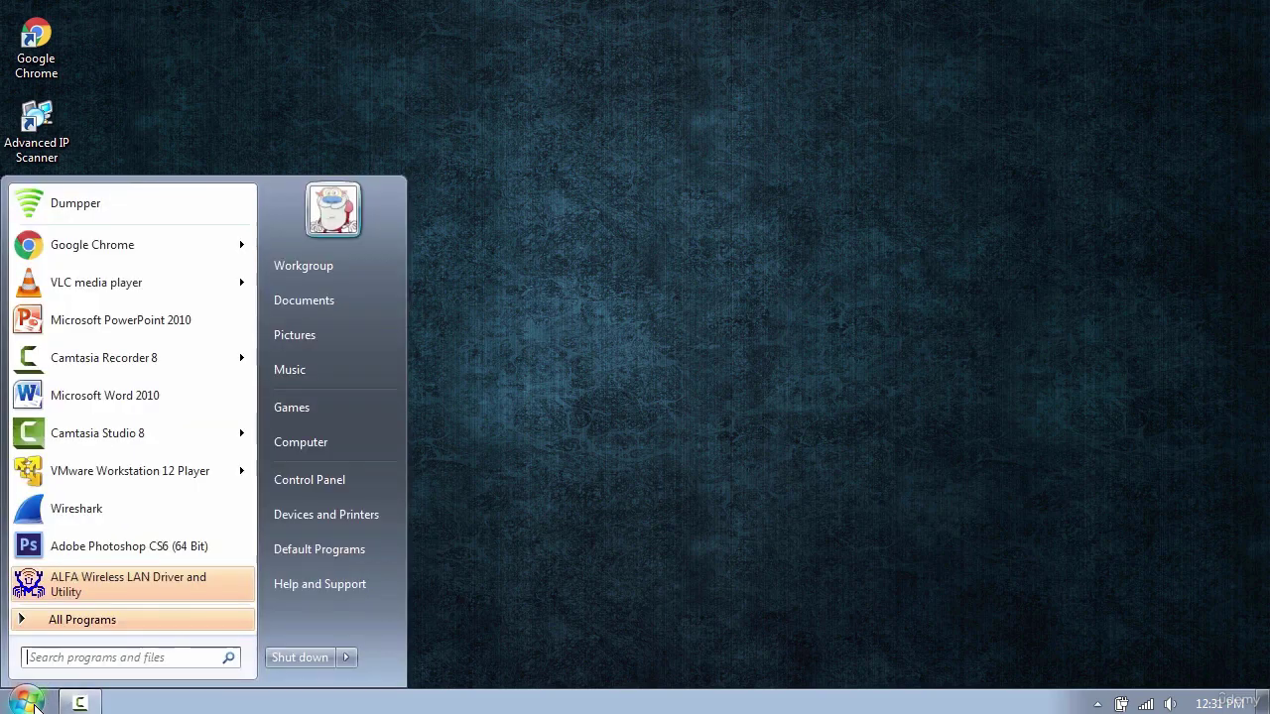
text(cmd)
key(ctrl+shift+Return)
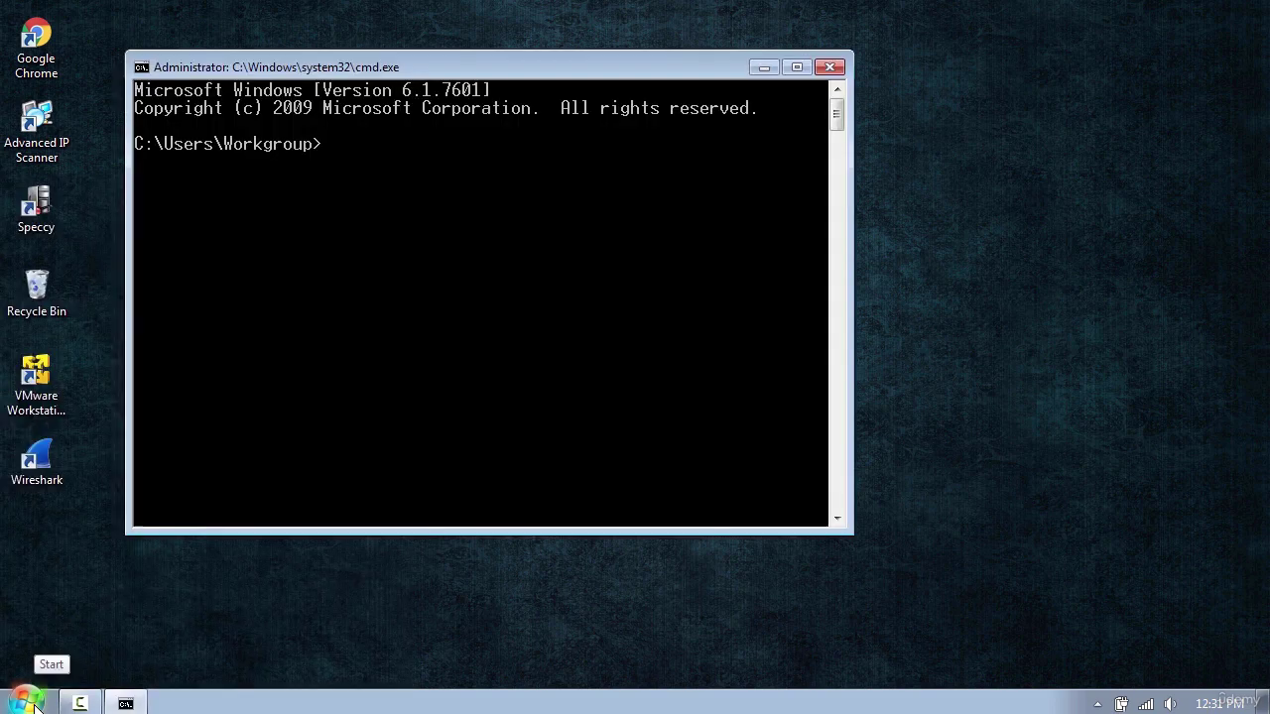
- Run ipconfig, look up the default gateway of the wireless adapter, and minimize the command prompt
text(ipconfig)
key(Return)
scroll(664, 260, up, 5)
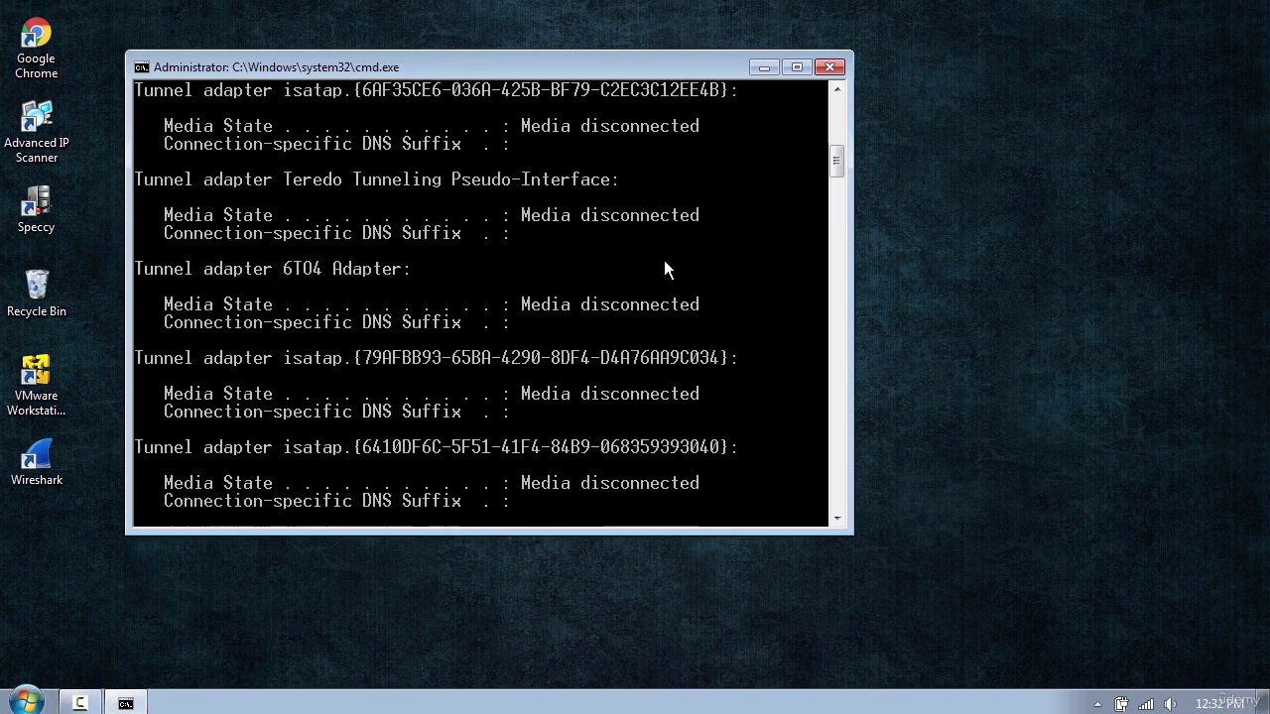
scroll(690, 279, up, 1)
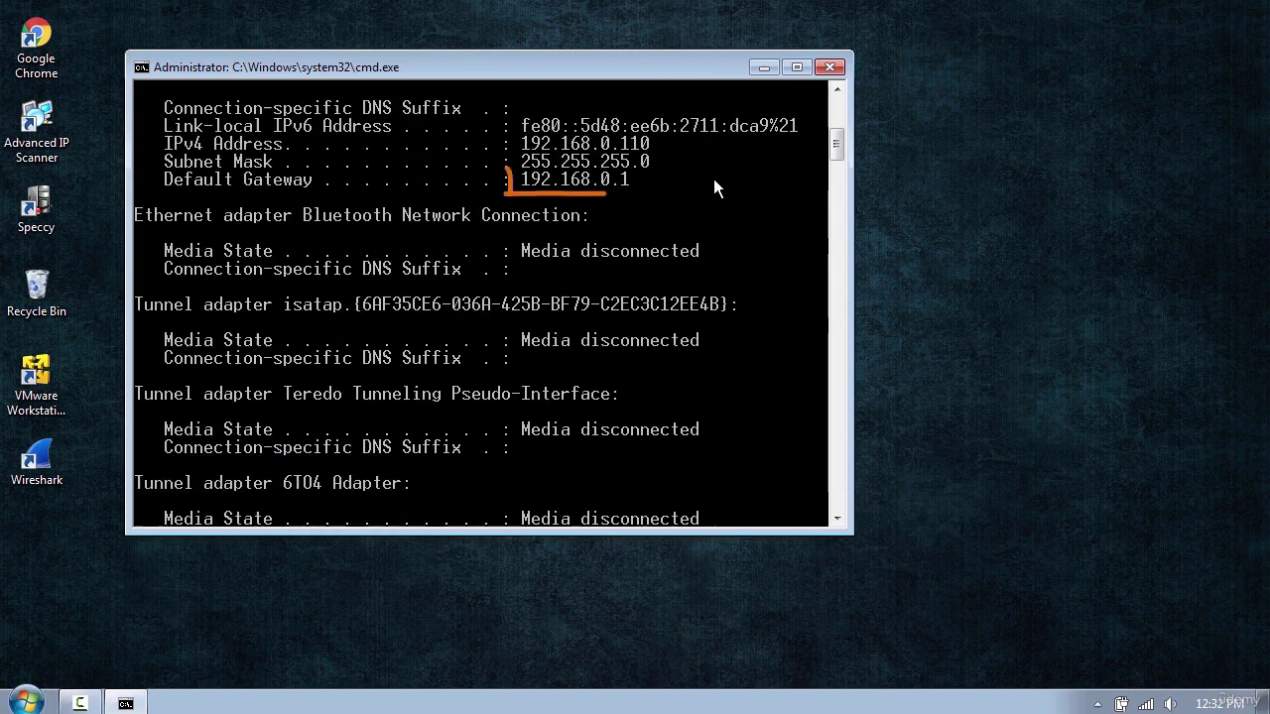
click(764, 67)
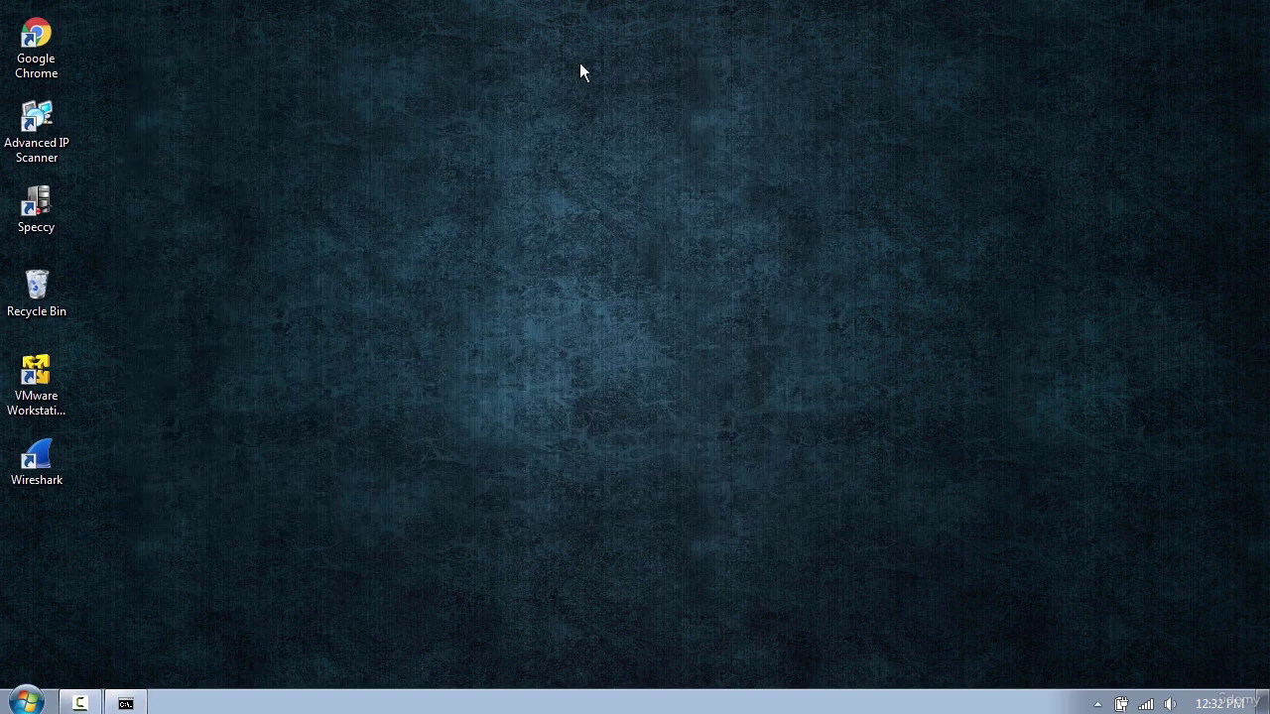
- Switch to Google Chrome, open 192.168.0.1, and log in to the router with the saved credentials
double_click(51, 42)
click(245, 56)
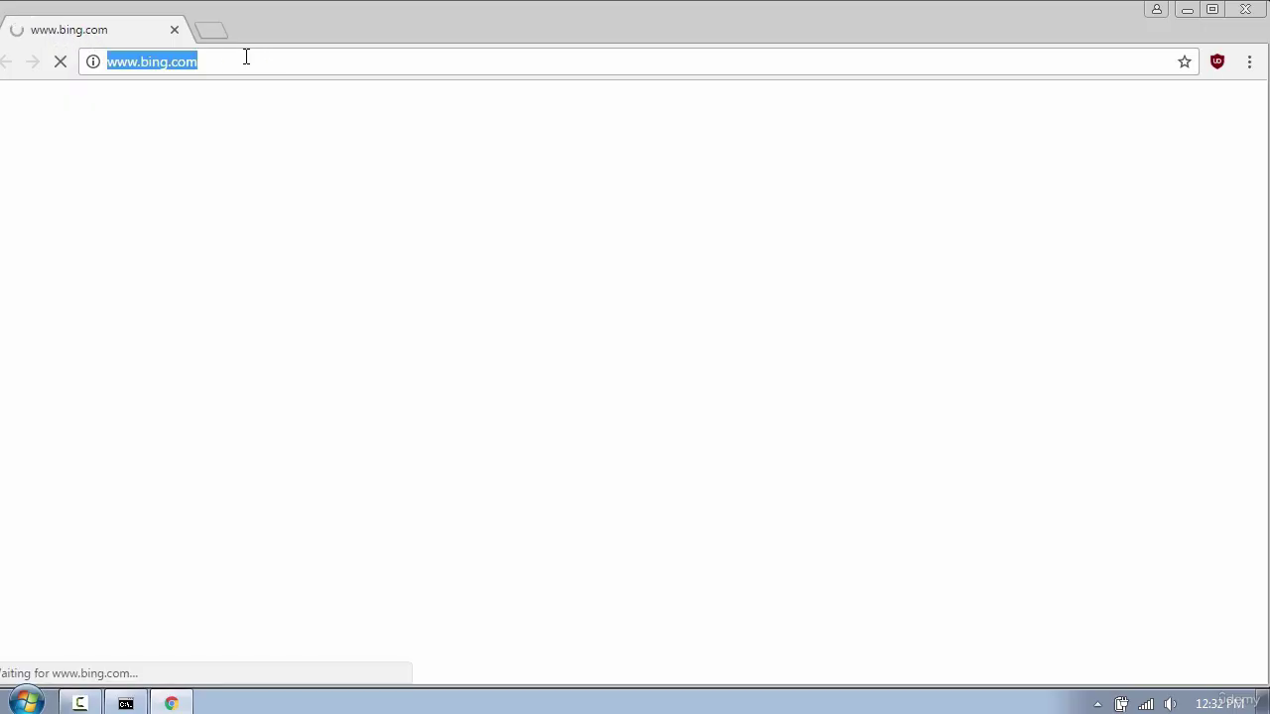
text(1)
key(Return)
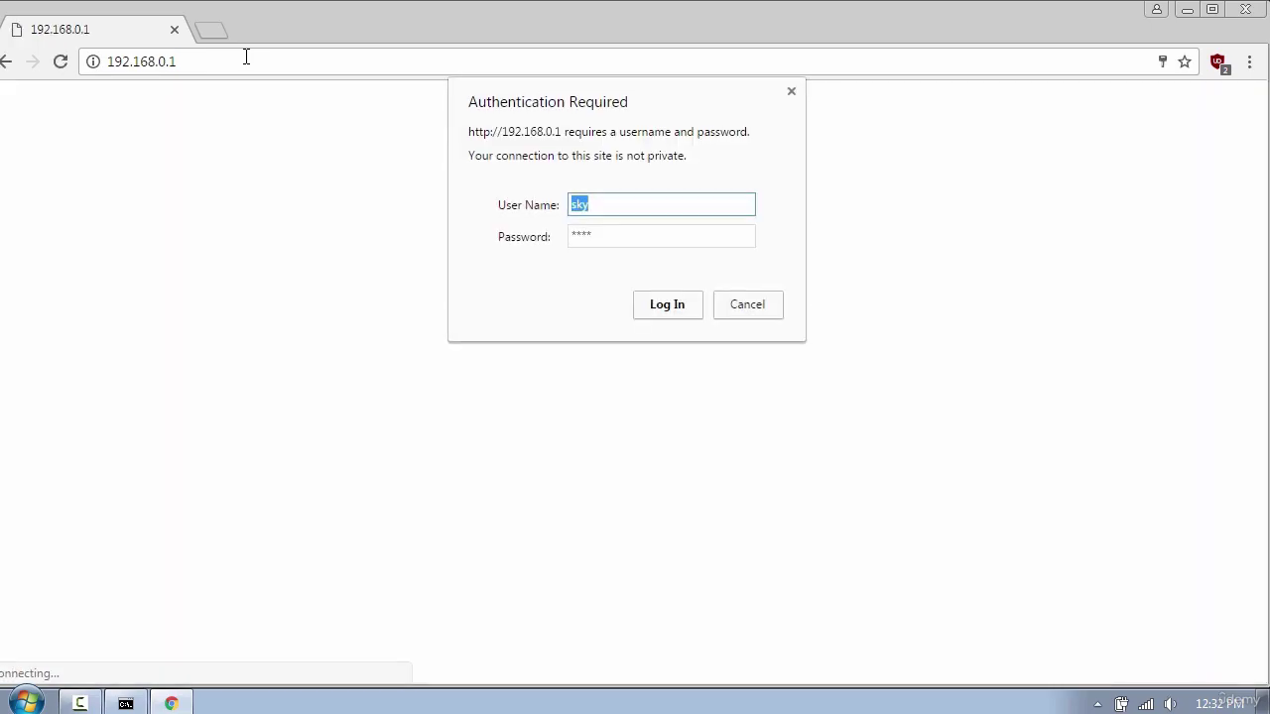
click(661, 305)
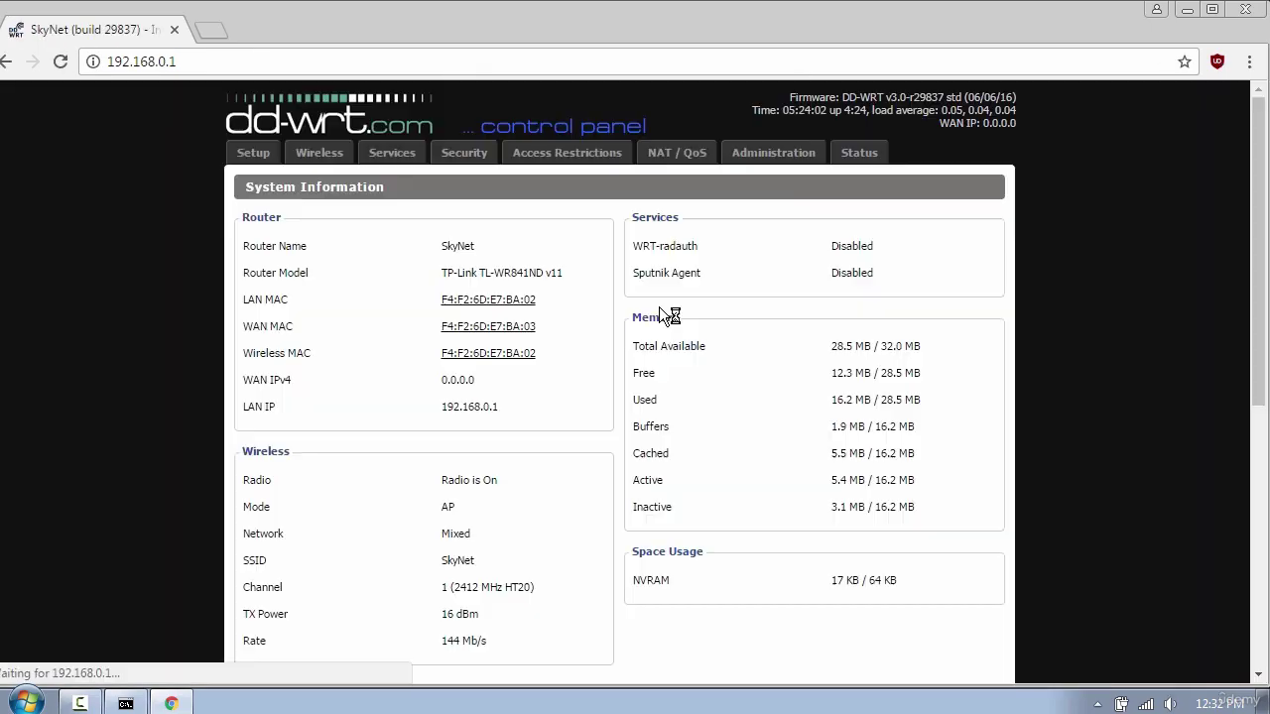
- Open the router's administration settings and examine the router username and password fields
click(766, 158)
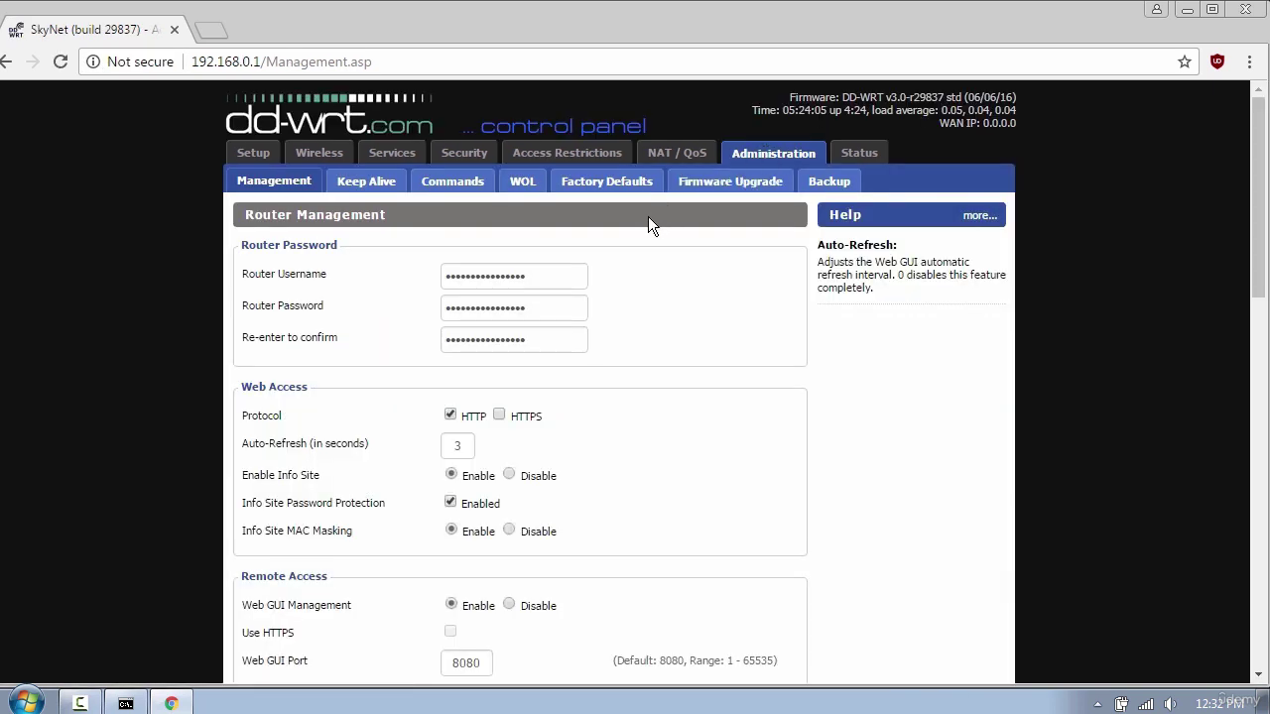
click(561, 273)
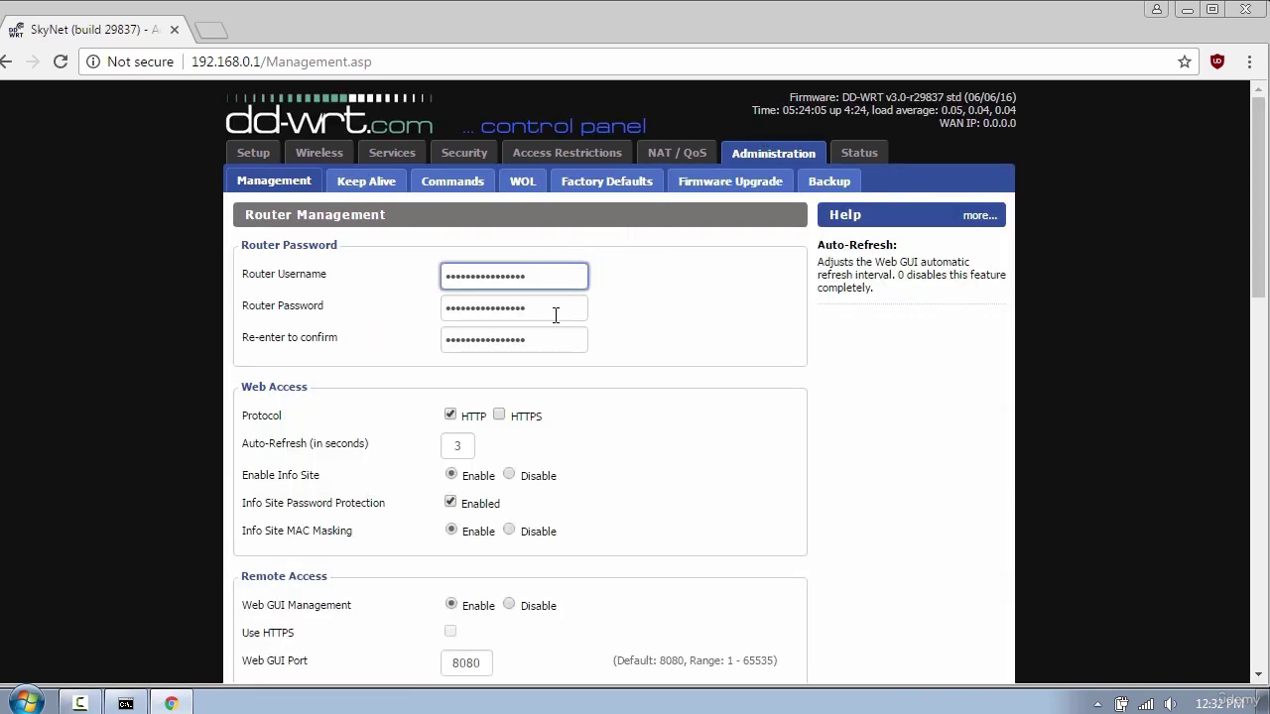
click(556, 313)
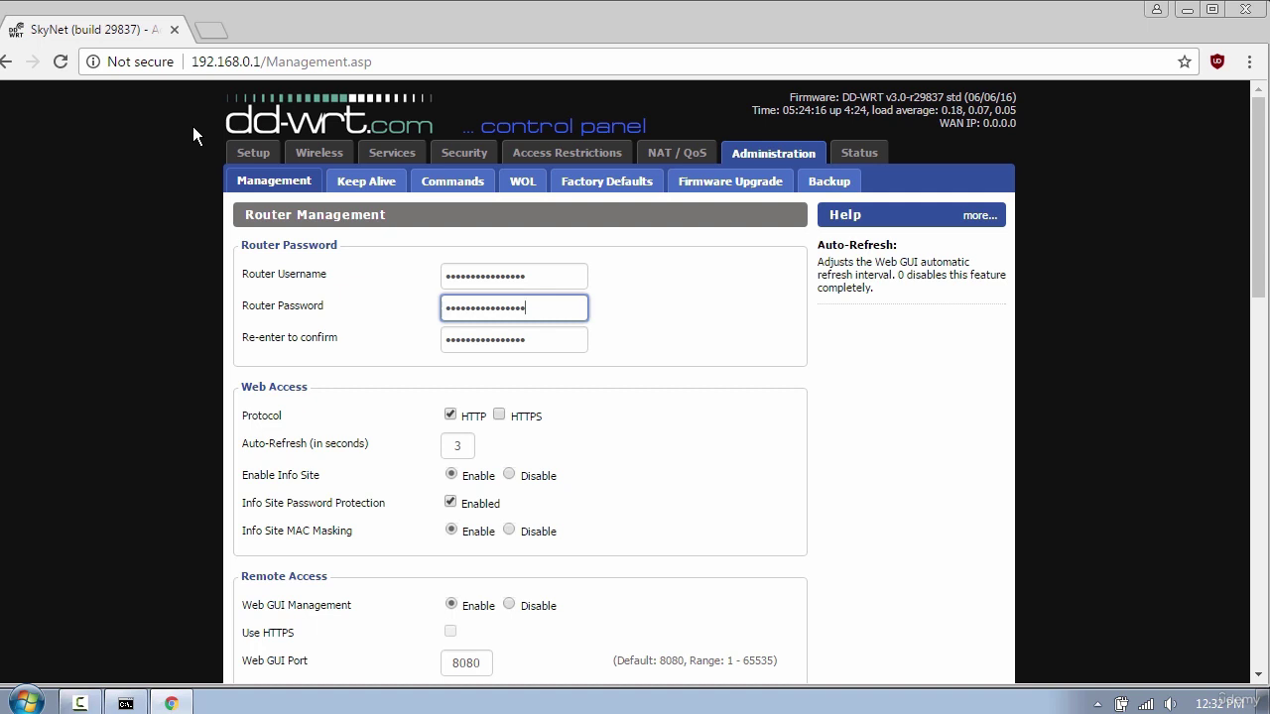
- Open routerpasswords.com in a new browser tab and look up the default passwords for ASUS routers
click(214, 32)
text(routerpasswords.com)
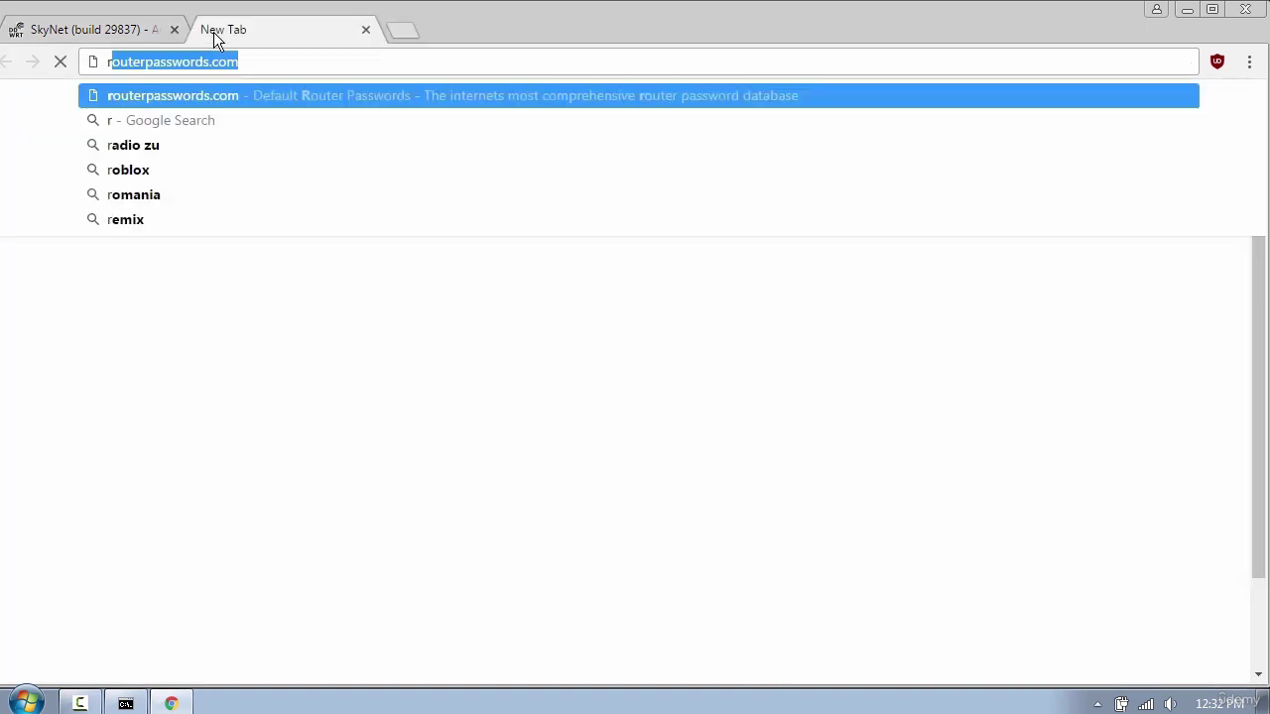
key(Return)
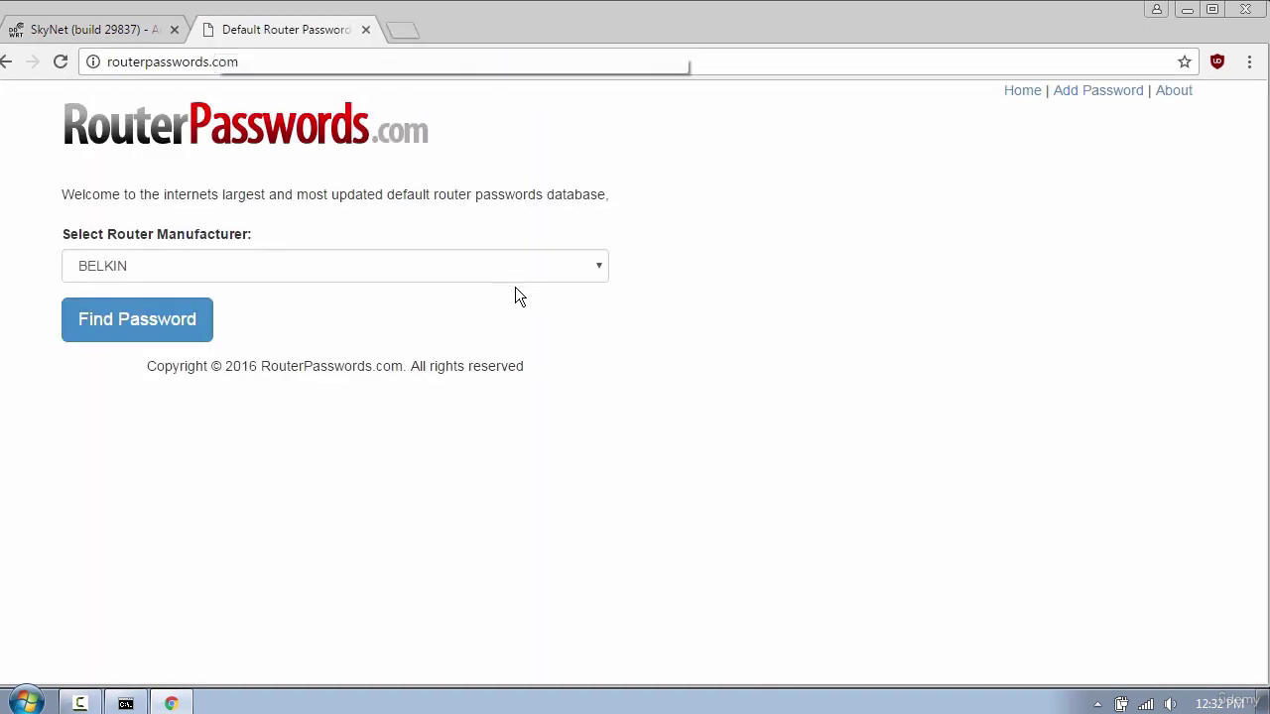
click(501, 261)
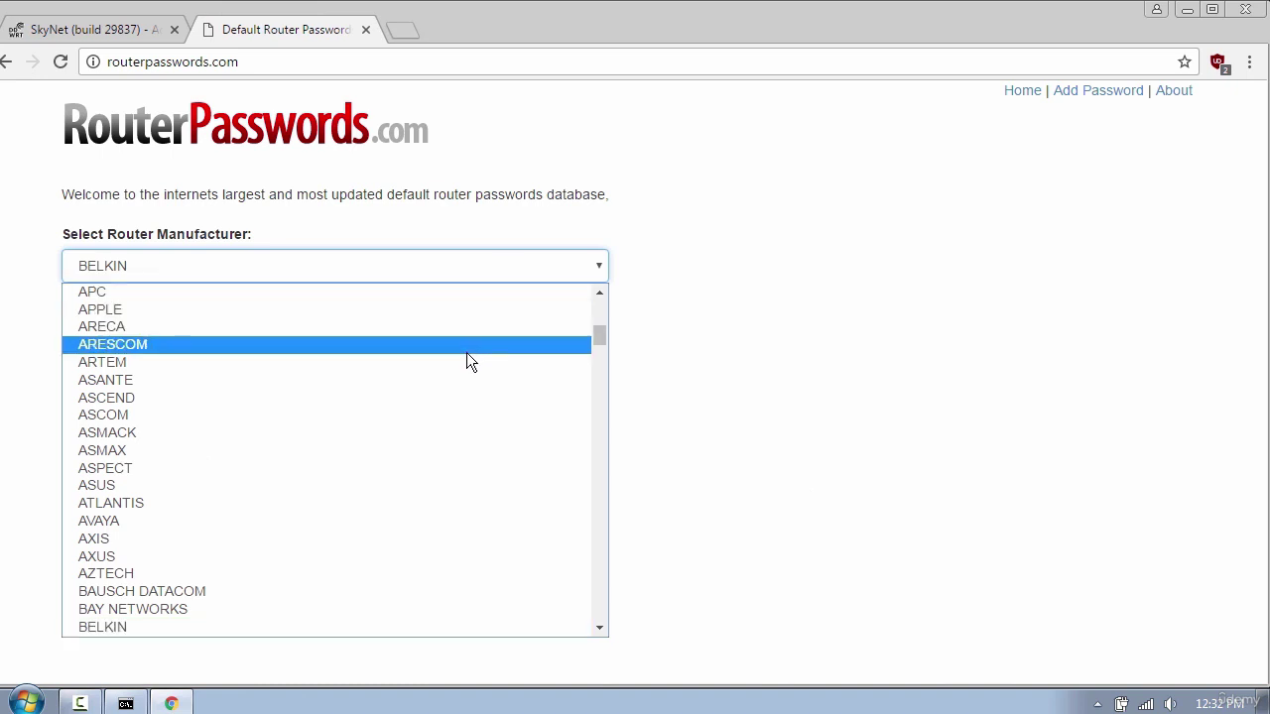
click(218, 486)
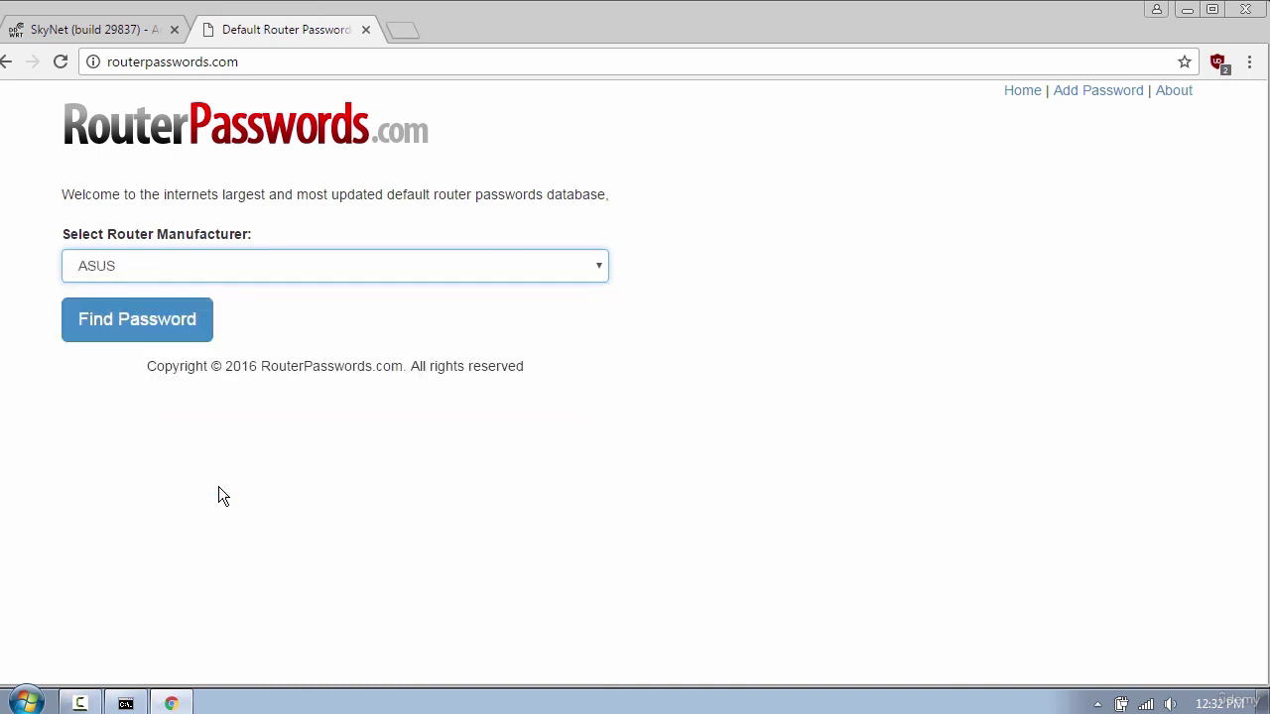
click(125, 327)
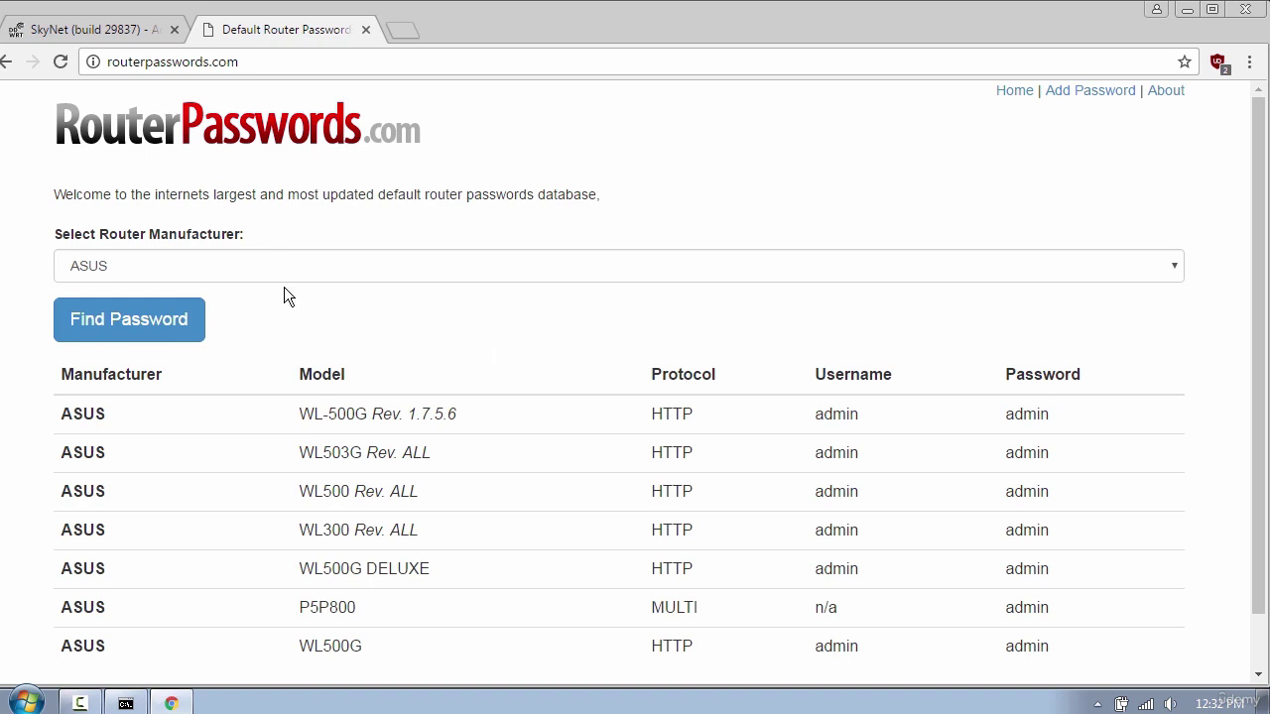
- Return to the router's control panel, open the basic wireless settings, and choose AP as the wireless mode
click(132, 29)
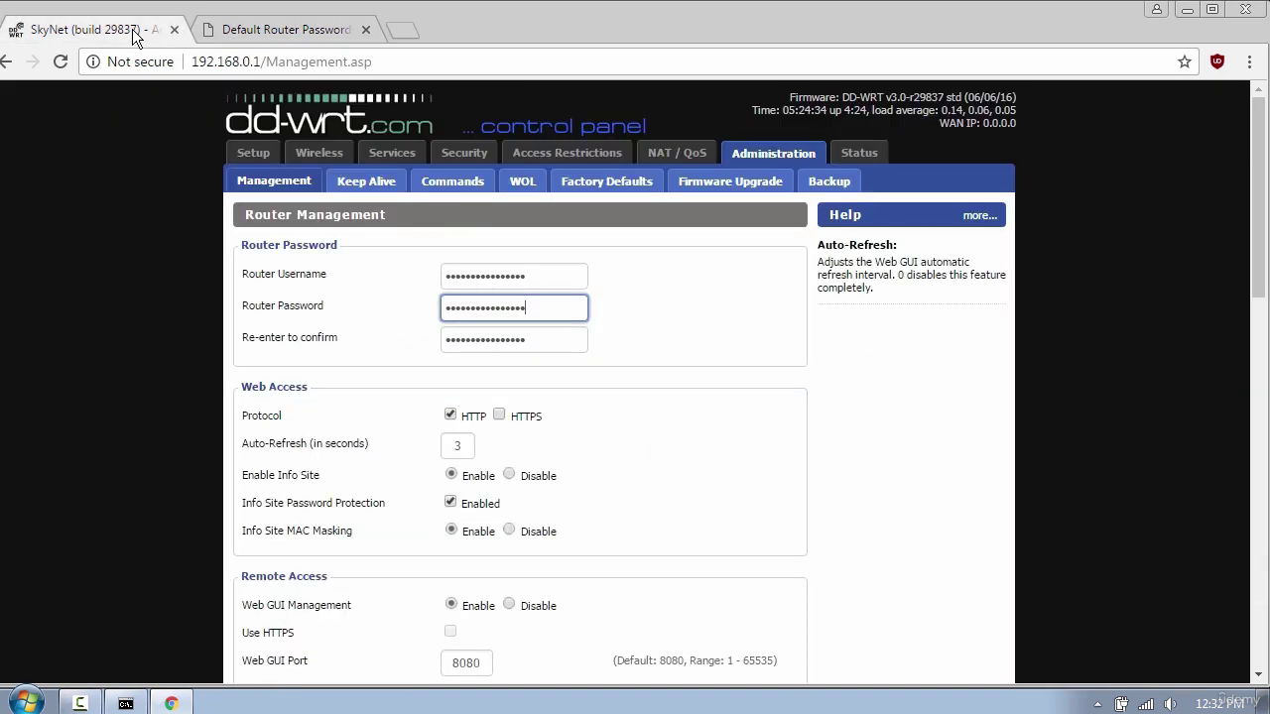
click(330, 157)
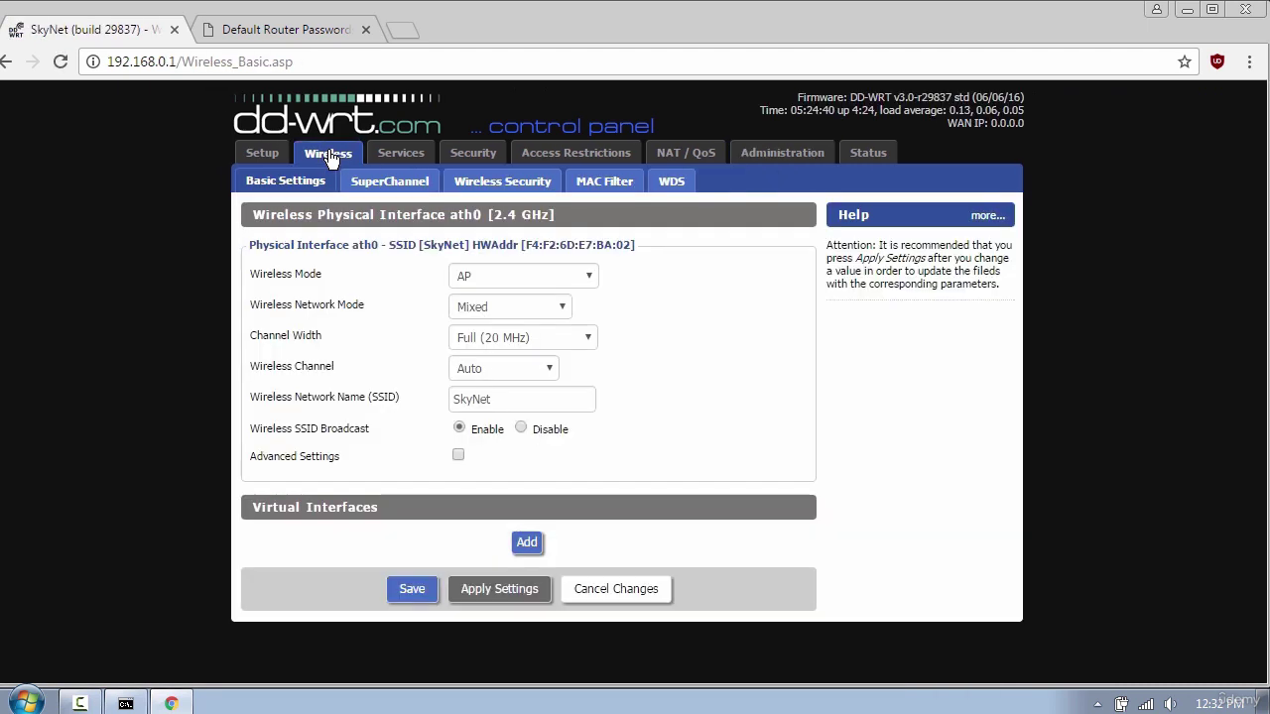
click(577, 273)
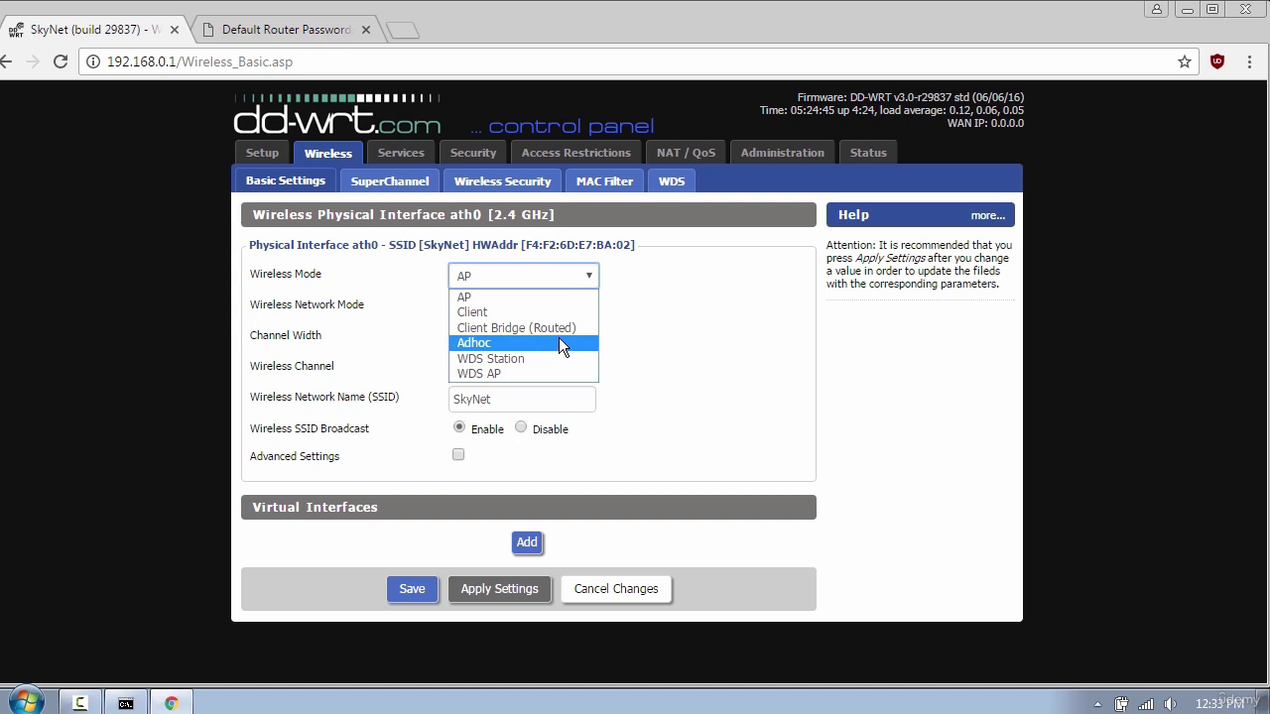
click(538, 299)
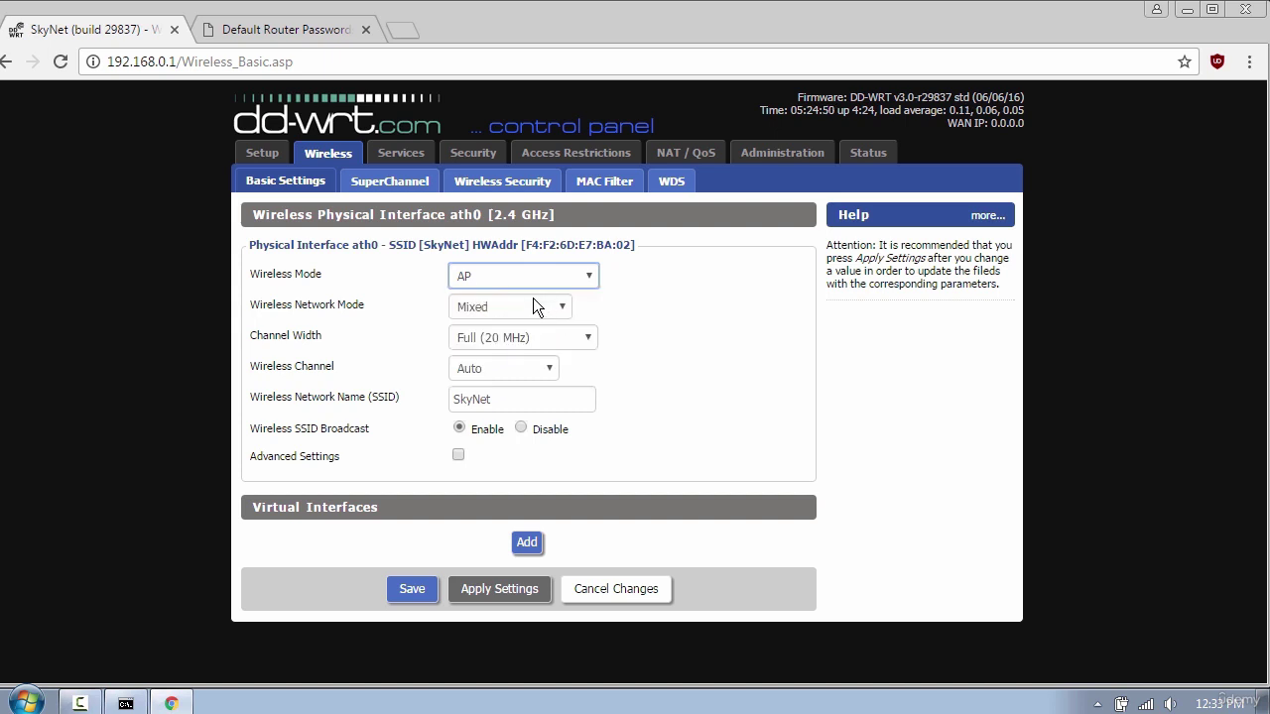
- Examine the available wireless network modes, wireless channels and SSID broadcast options
click(533, 299)
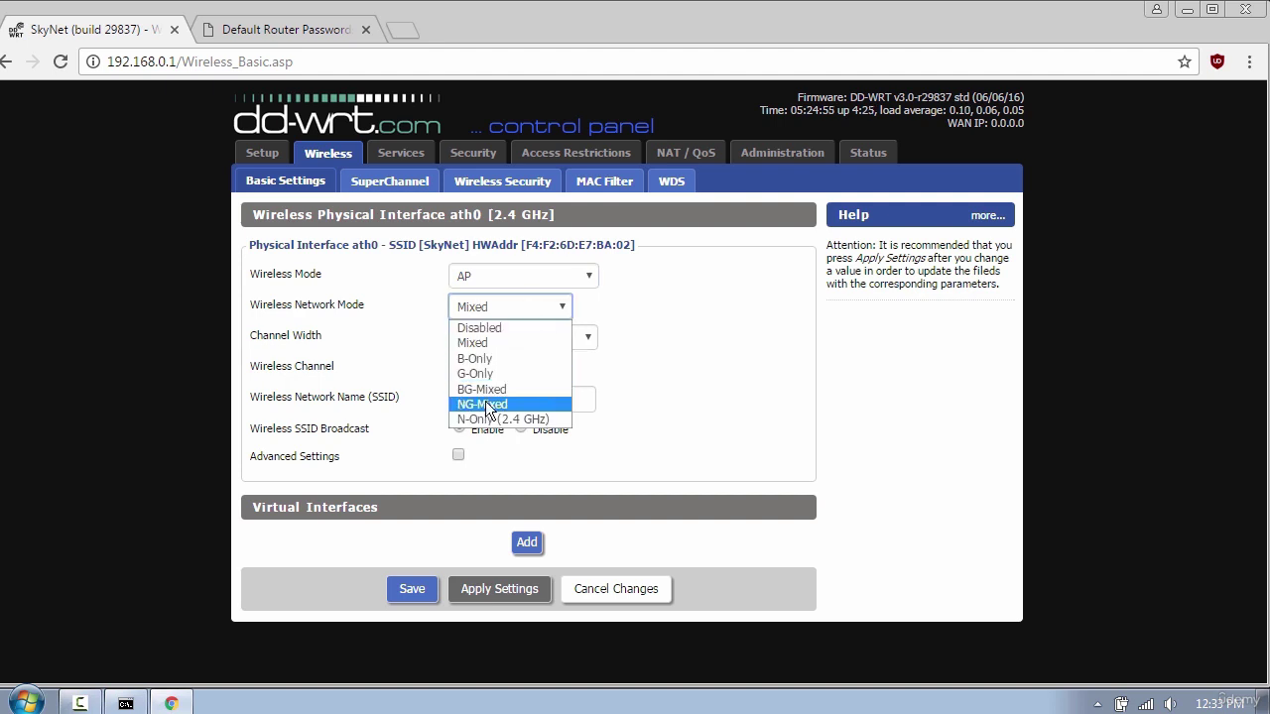
click(677, 377)
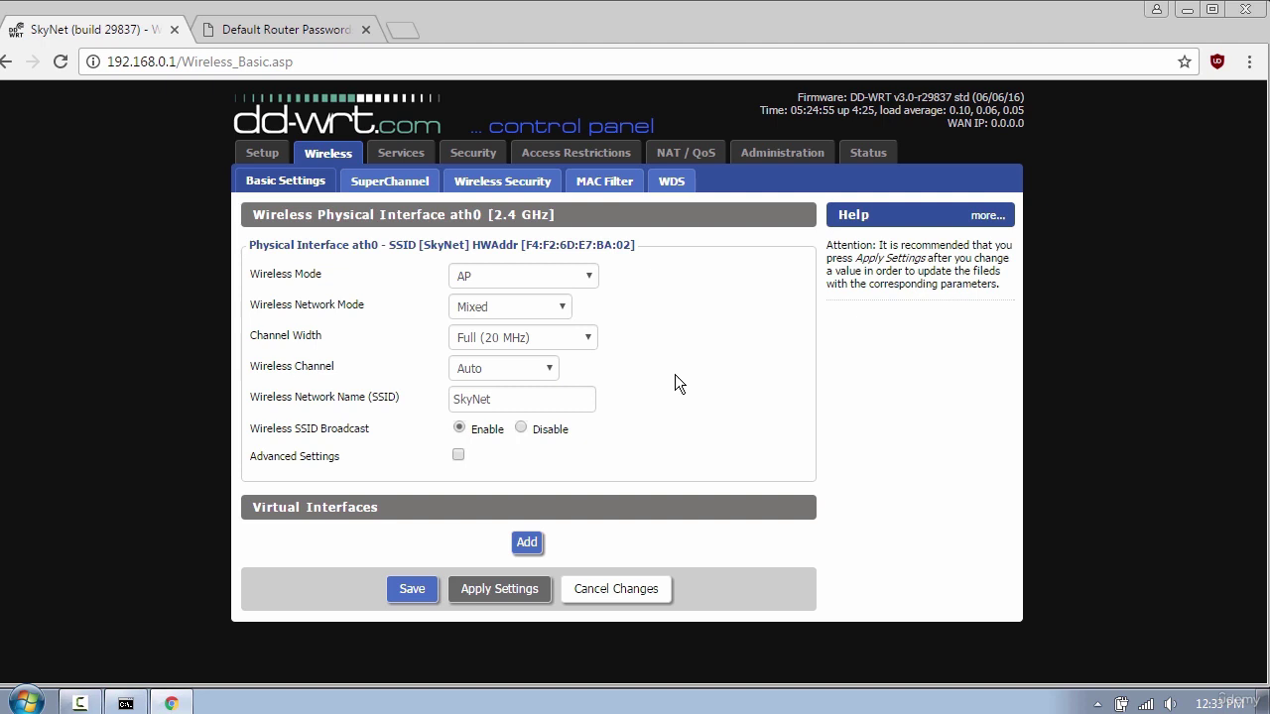
click(533, 369)
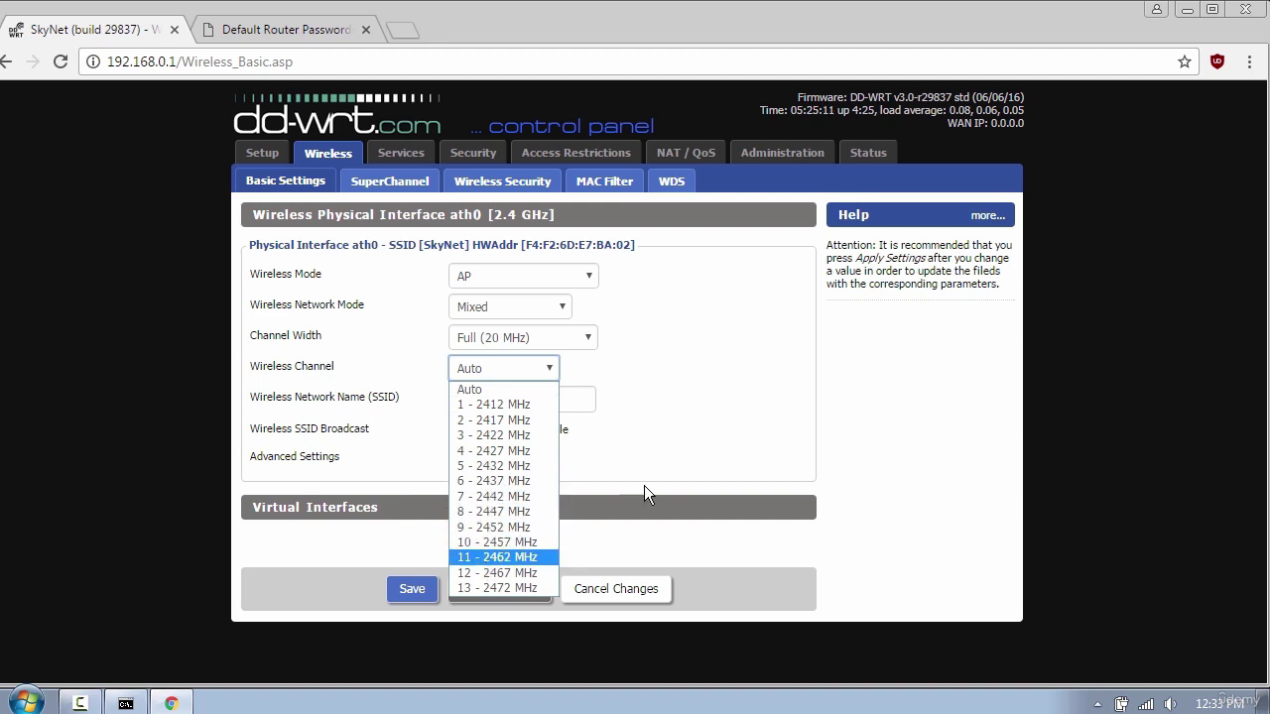
click(654, 462)
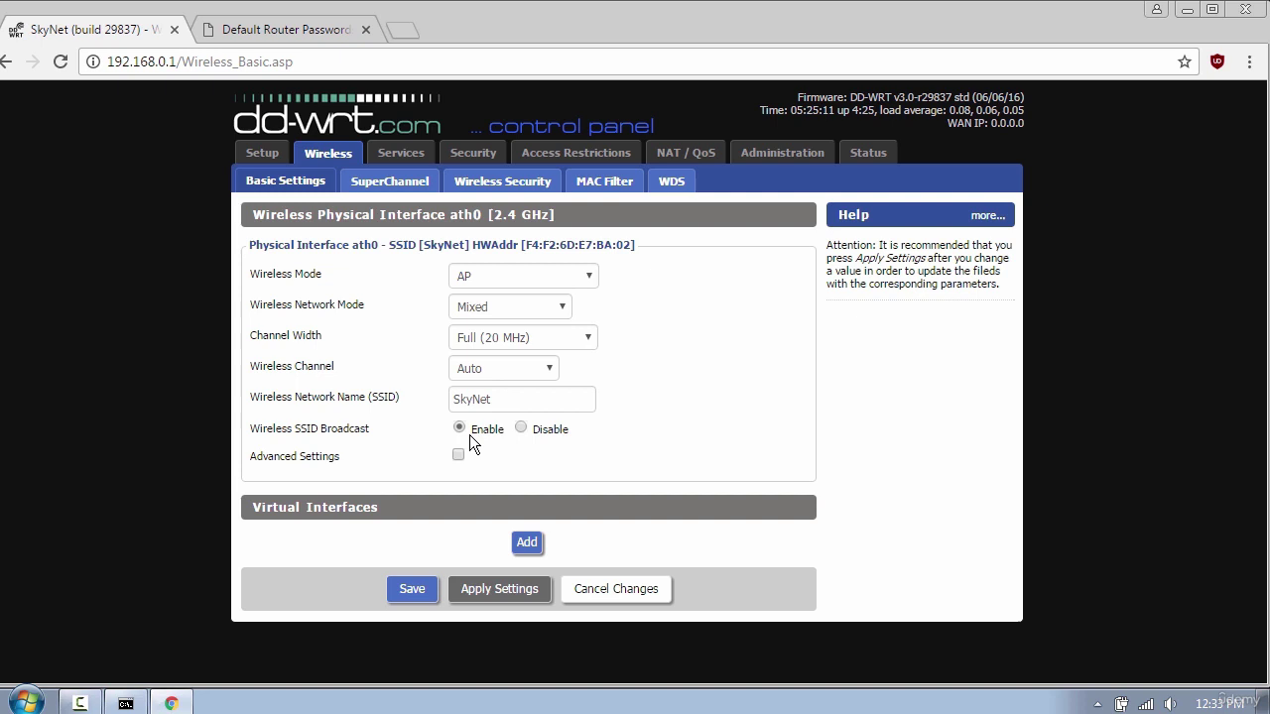
click(521, 429)
- Set the wireless security mode to WPA2 Personal, enter the WPA shared key, and unmask it
click(497, 187)
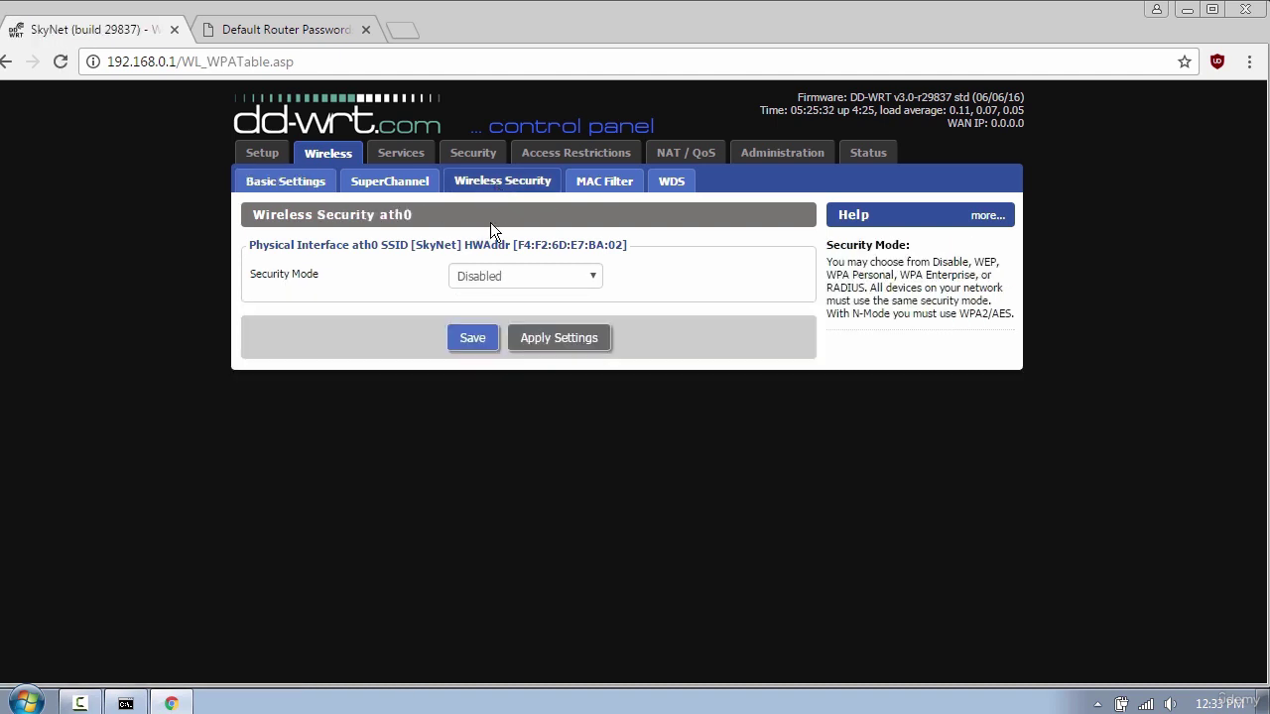
click(498, 276)
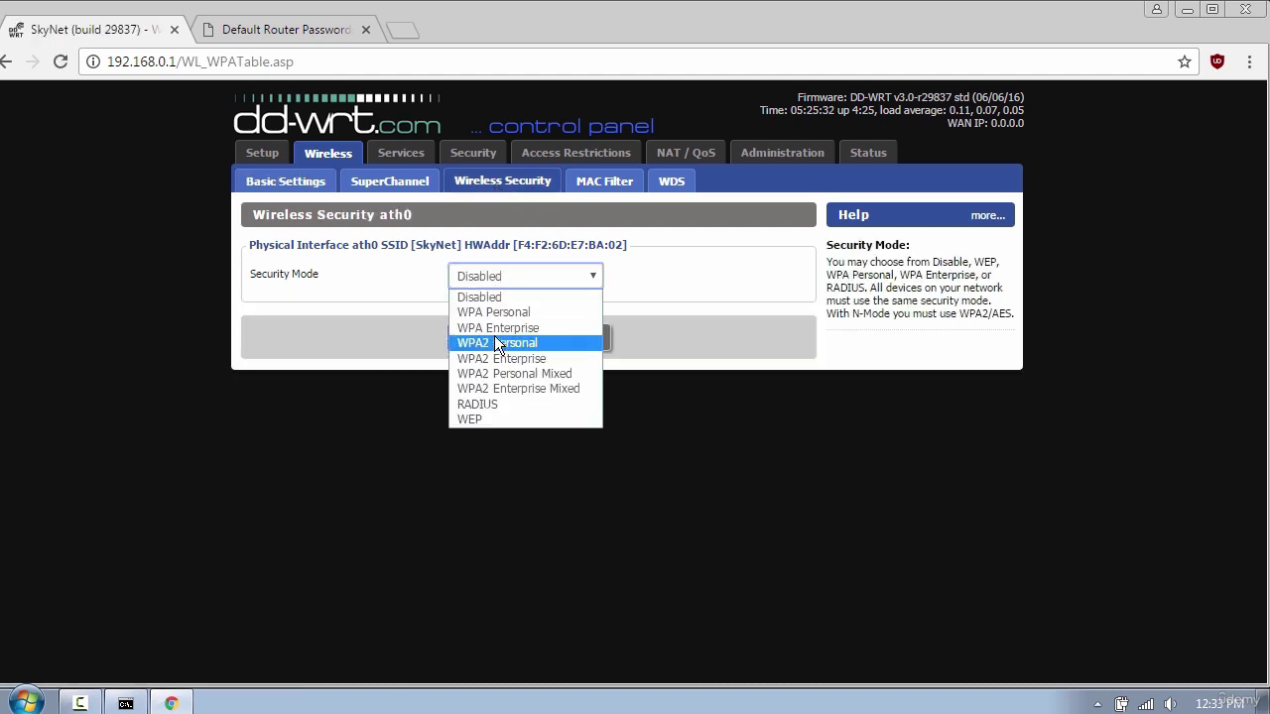
click(494, 335)
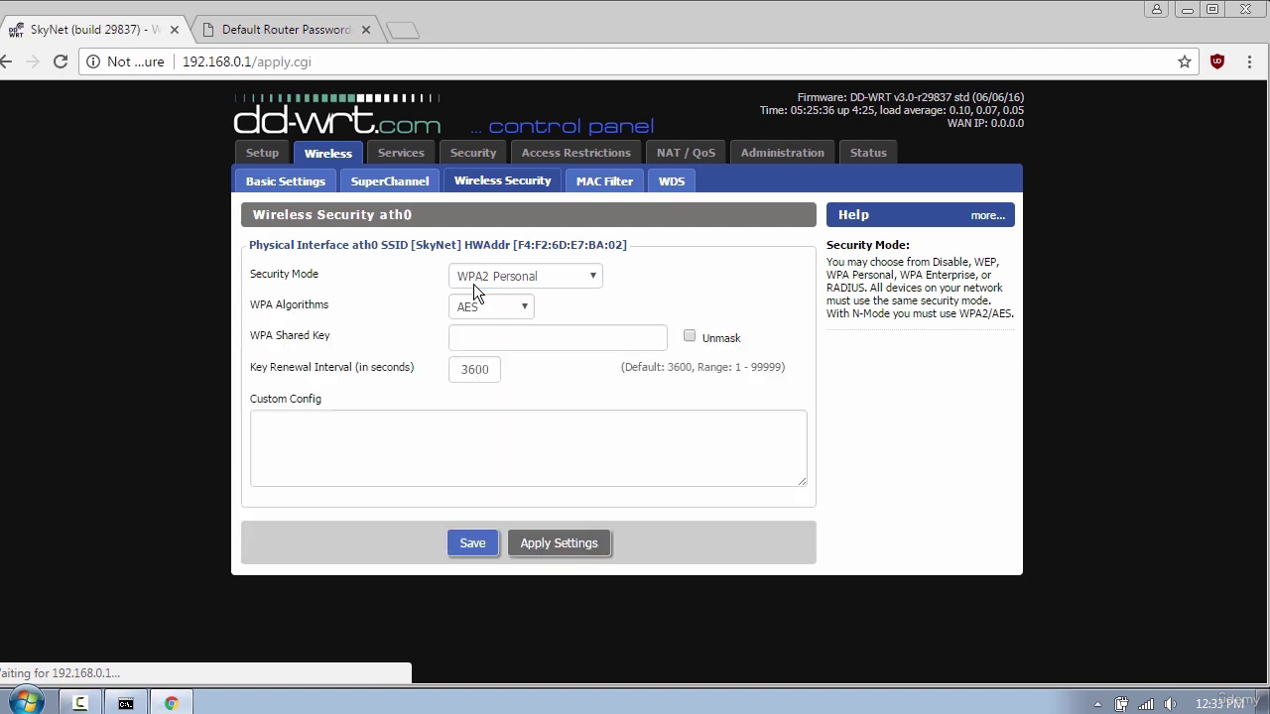
click(489, 332)
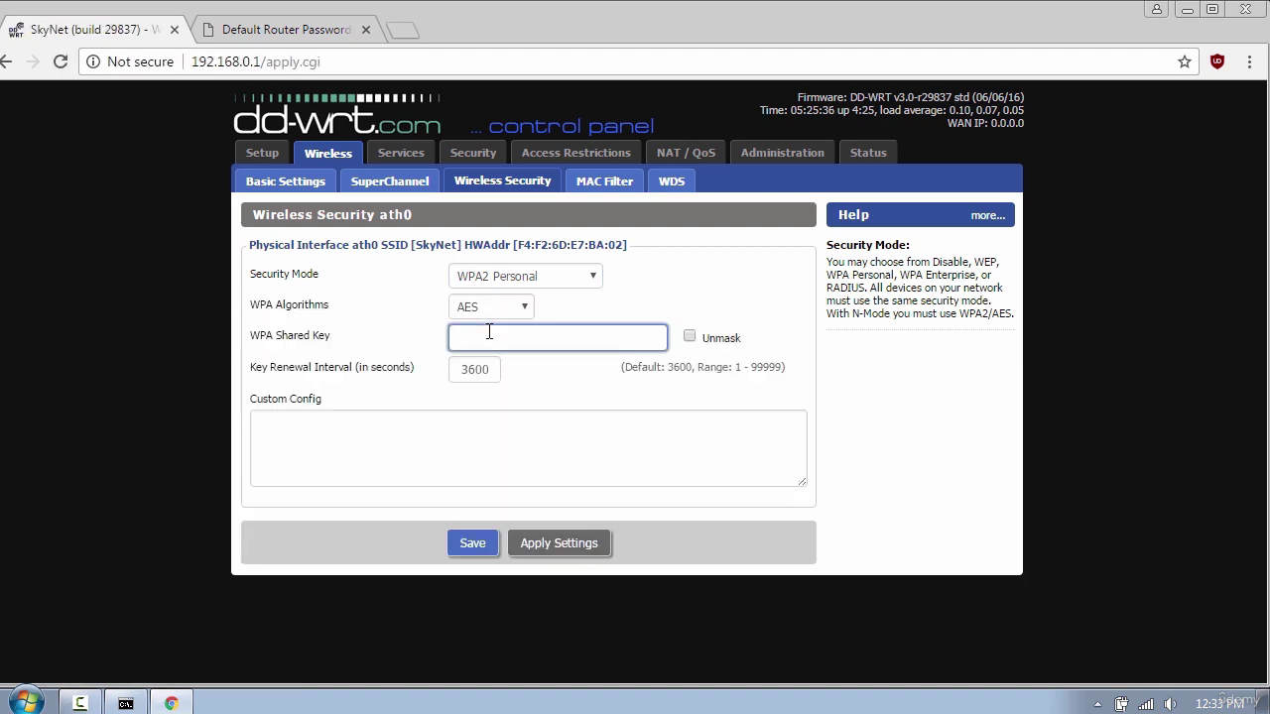
text(••••••••••••)
click(689, 337)
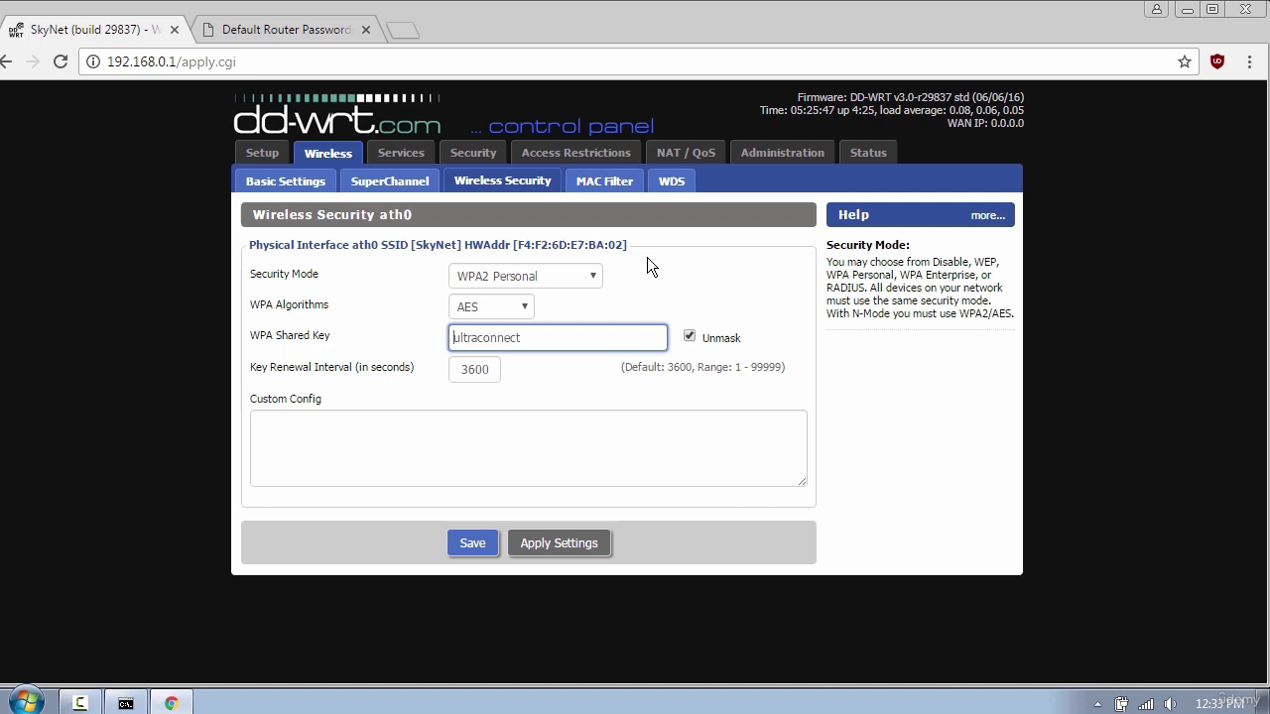
- Enable the wireless MAC filter for ath0
click(607, 183)
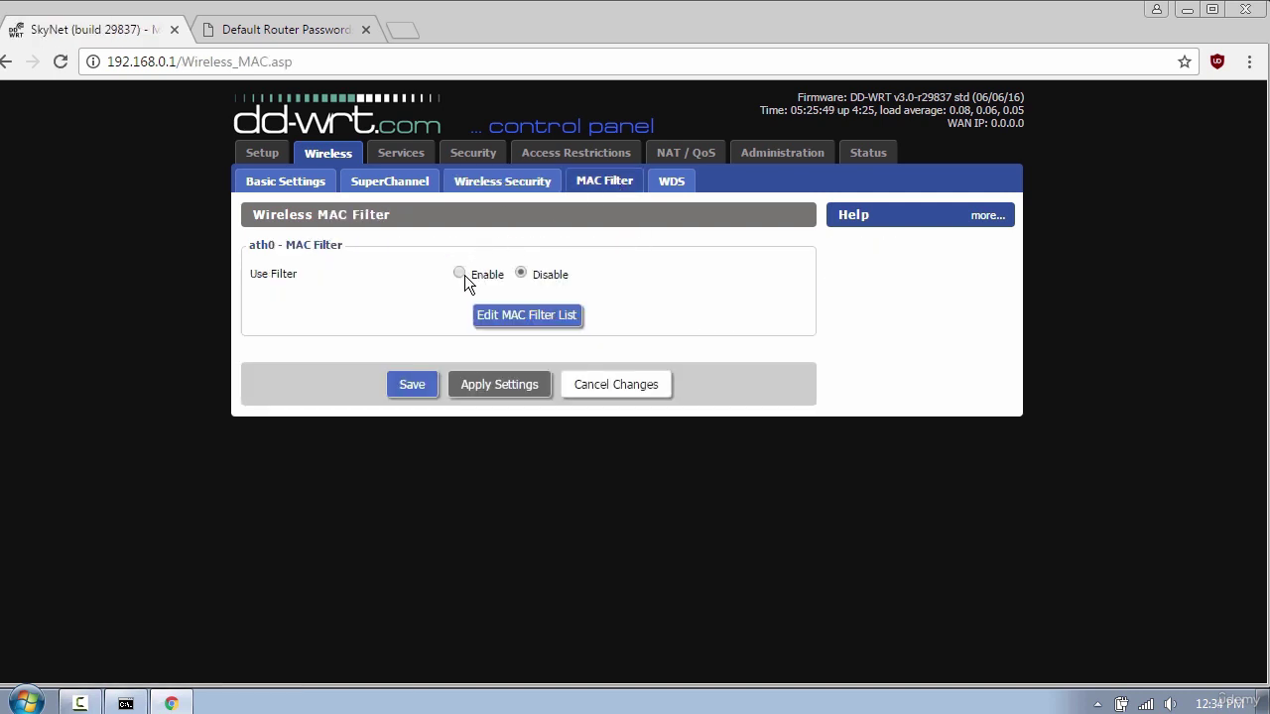
click(463, 275)
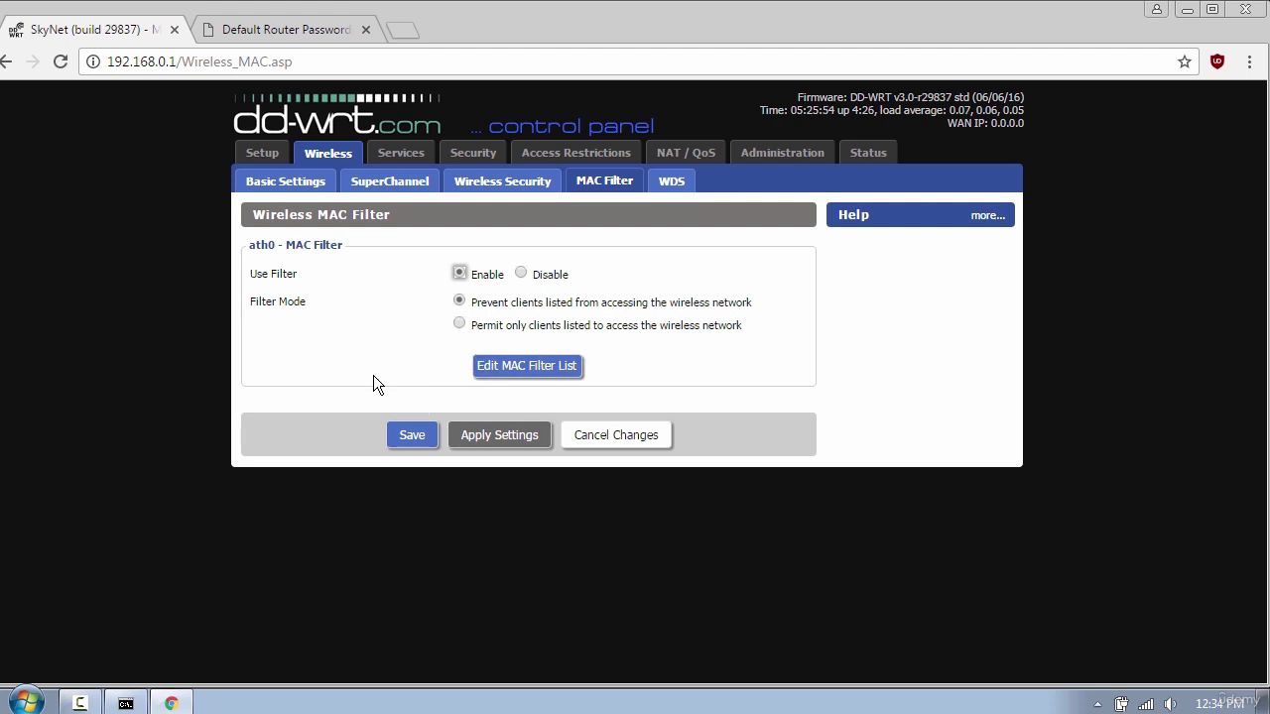
- Switch back to the command prompt, clear it, and display the wireless interfaces with netsh wlan show interface
click(125, 704)
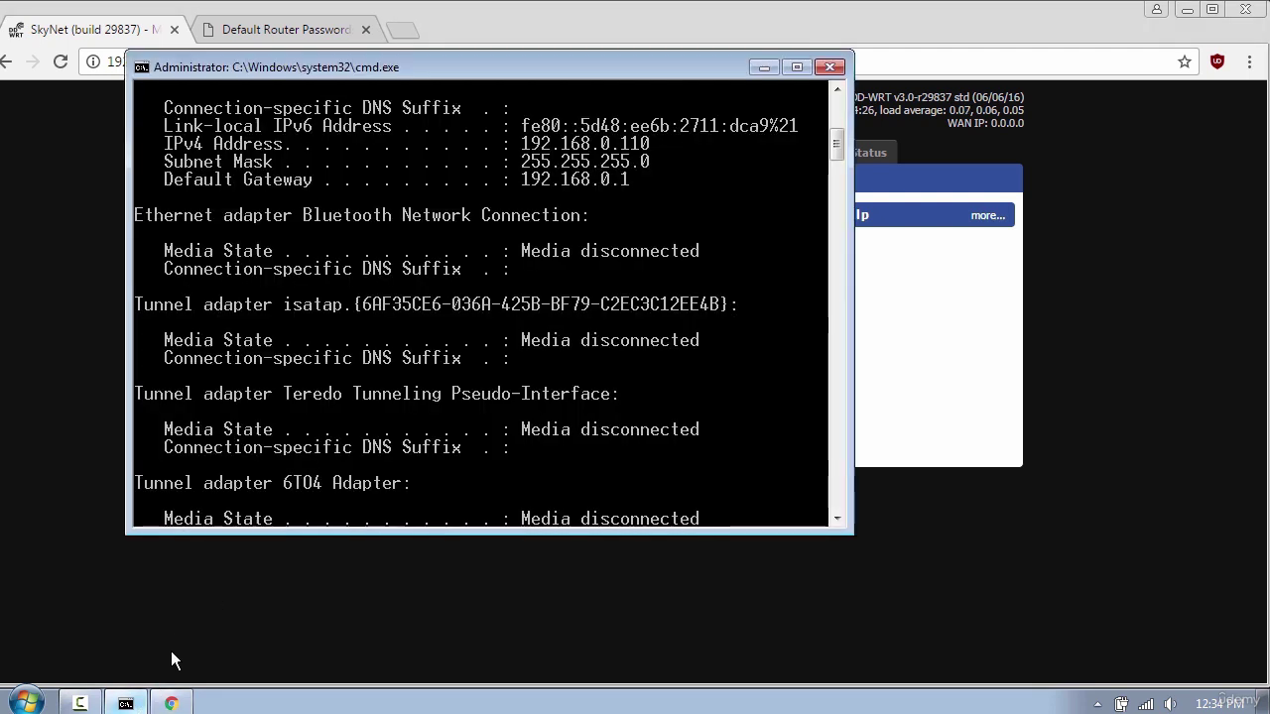
text(cls)
key(Return)
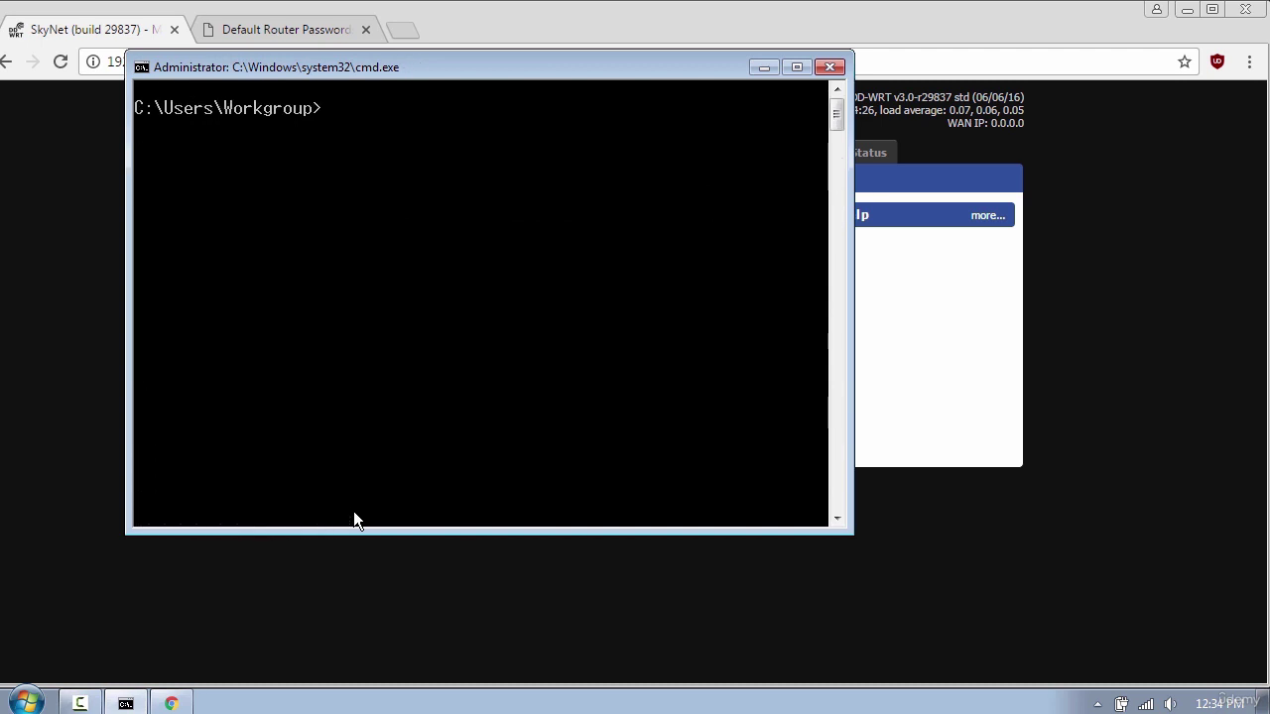
text(netsh wlan show interface)
key(Return)
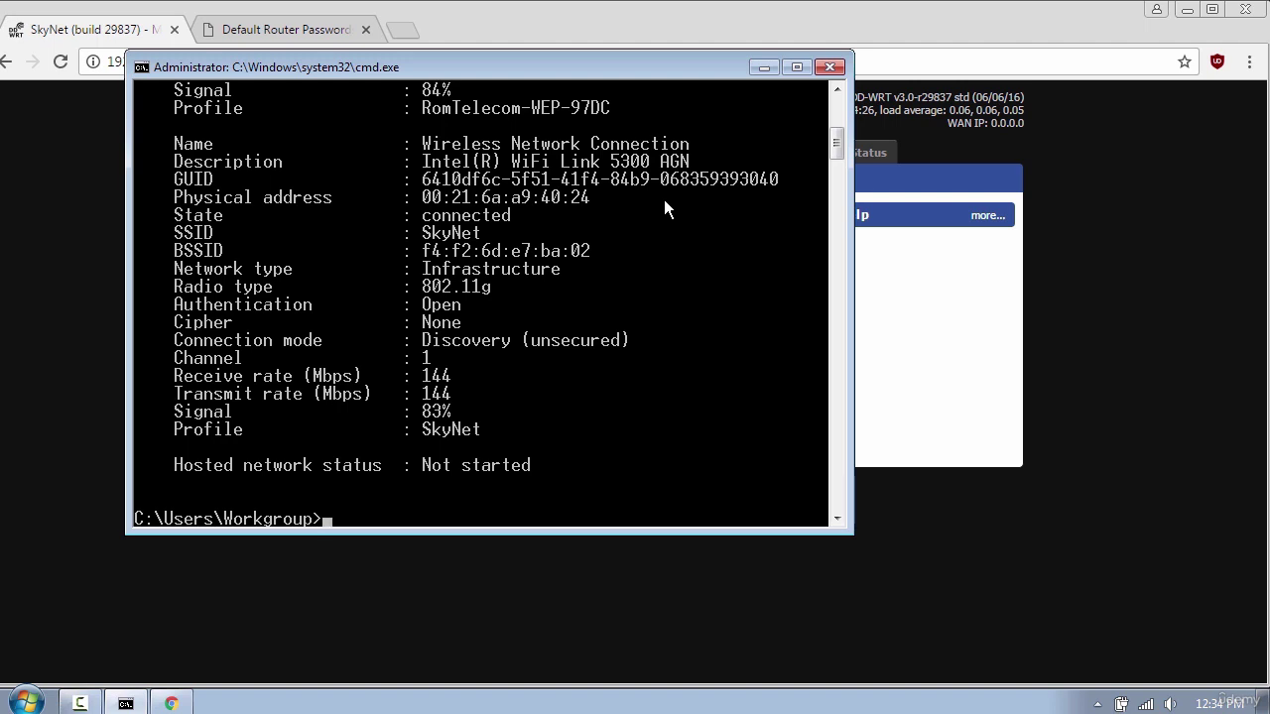
- List the saved wireless profiles with netsh, and display the skynet profile's details using key=clear
text(netsh wlan show profile)
key(Return)
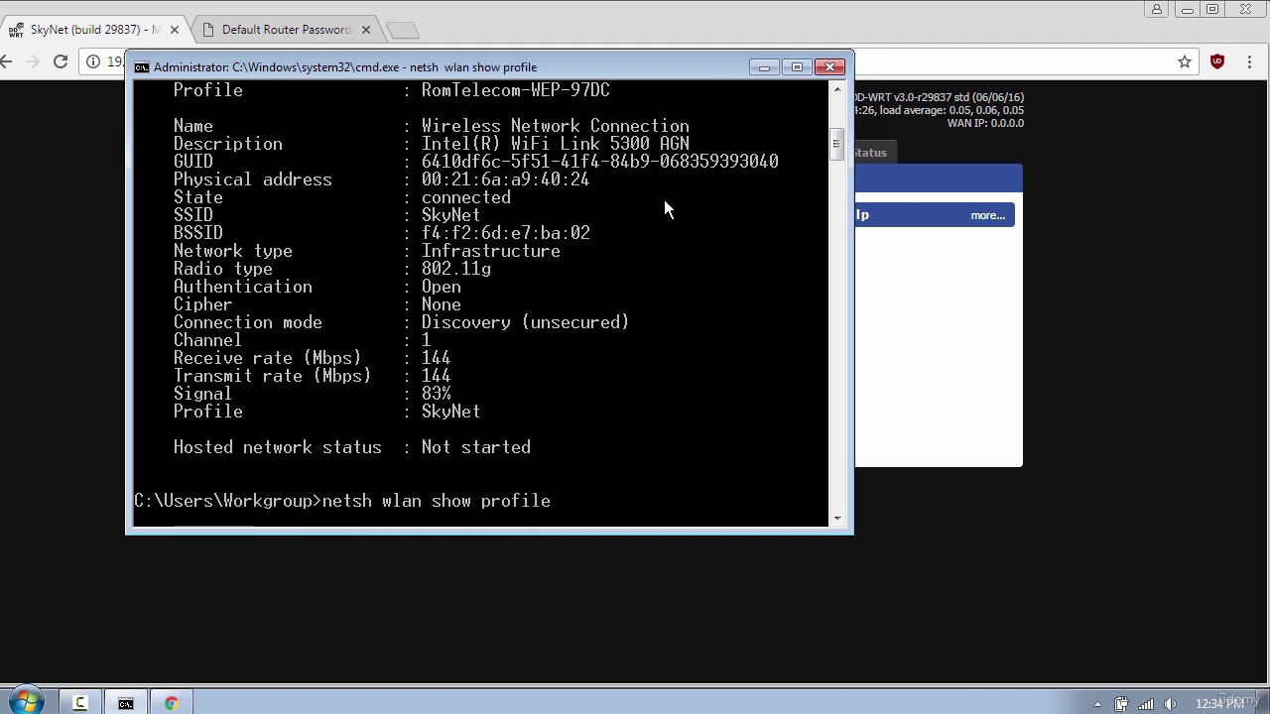
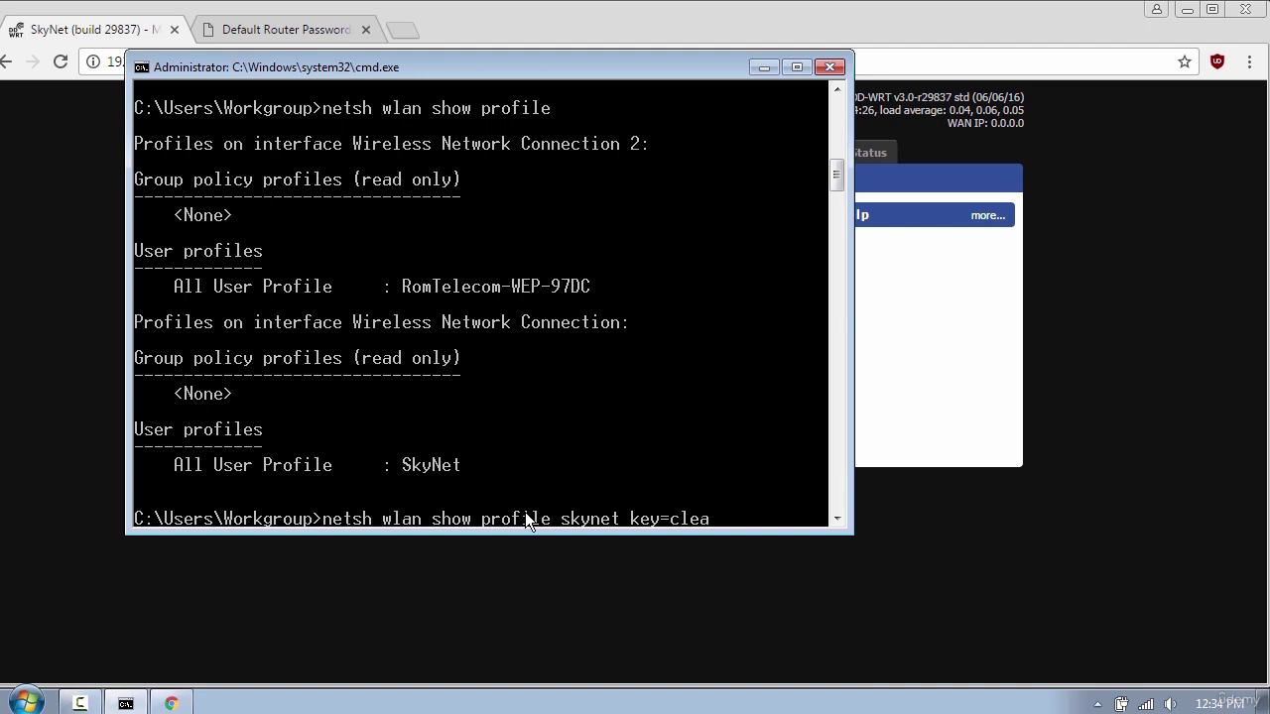
text(r)
key(Return)
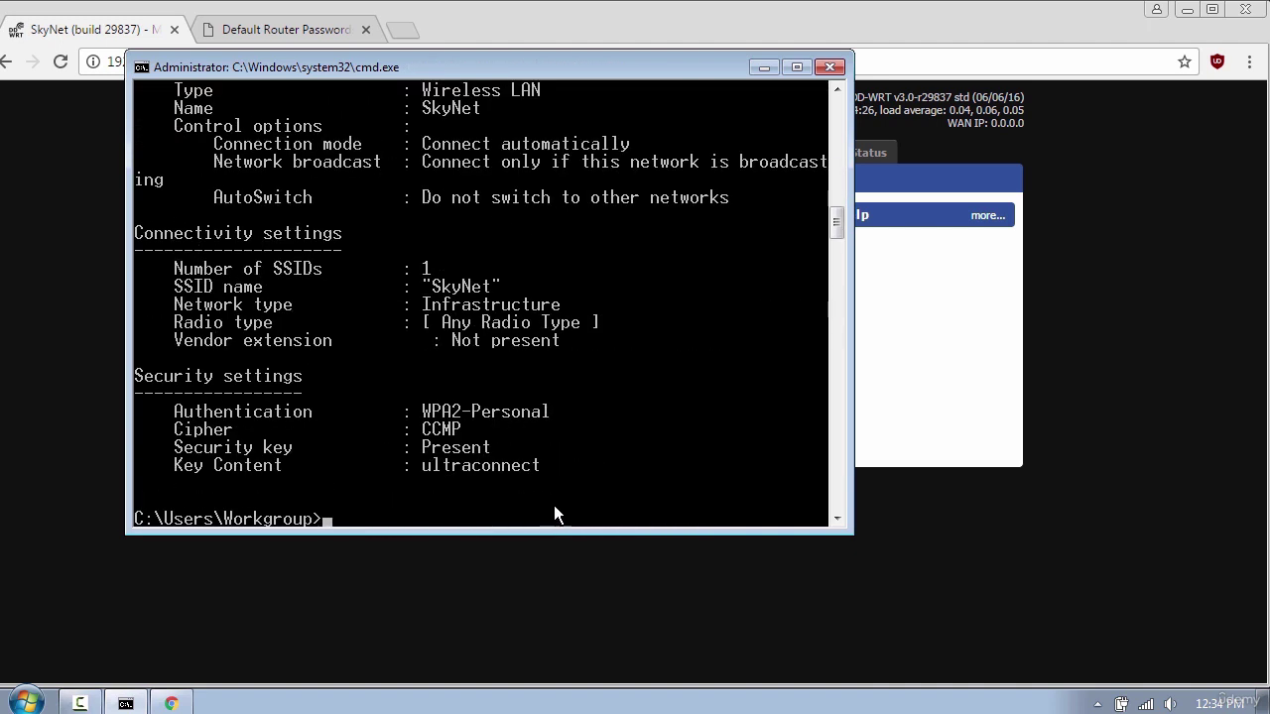